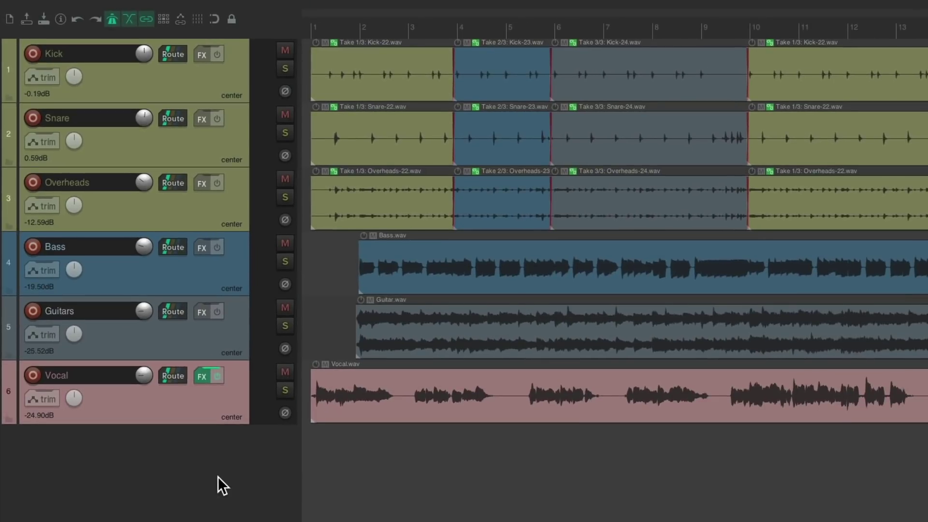
- Add an empty track, move it to the top, and make it a folder over all six tracks
double_click(196, 459)
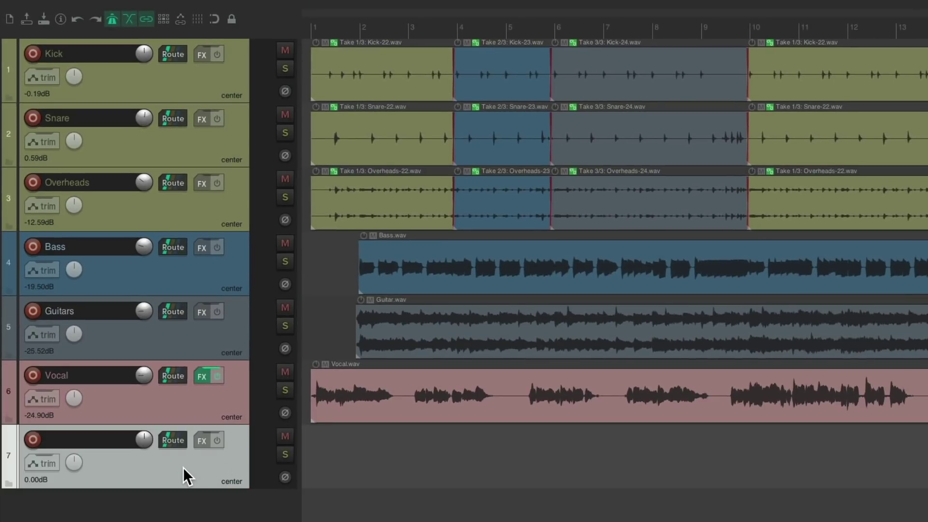
left_click_drag(184, 468, 165, 65)
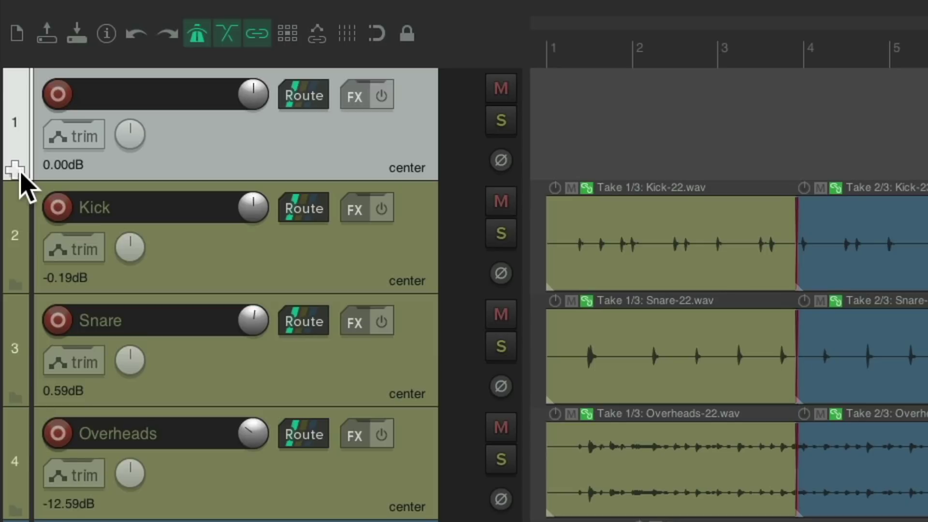
left_click(19, 172)
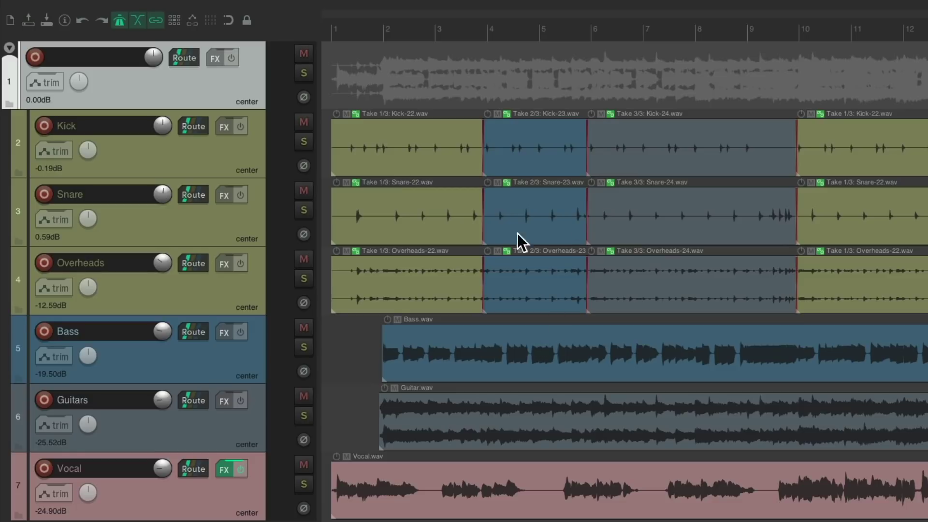
- Toggle the folder's mute on and off, then add ReaEQ from the Cockos plugins
left_click(305, 54)
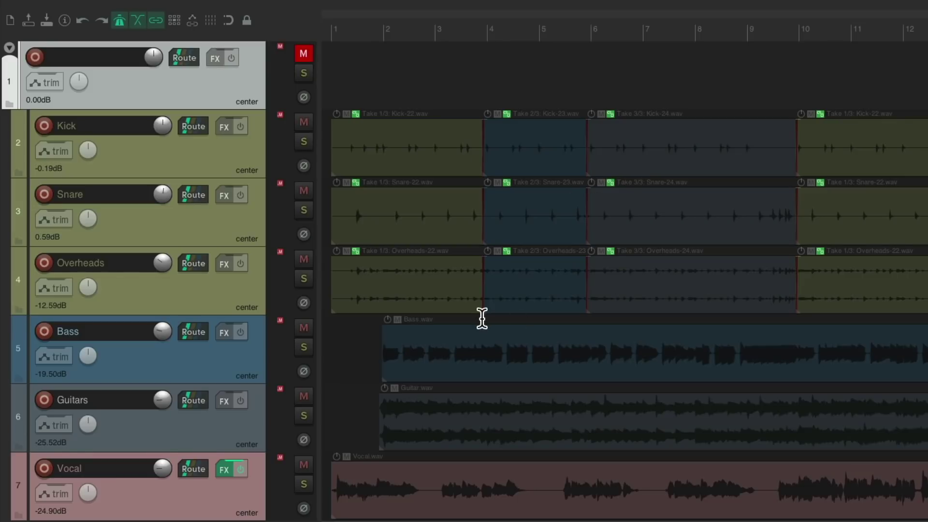
left_click(304, 54)
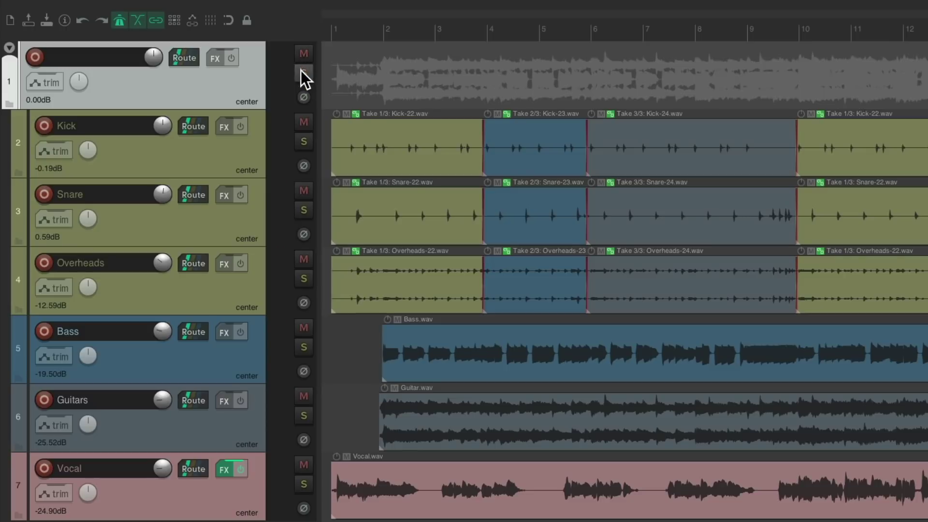
left_click(217, 59)
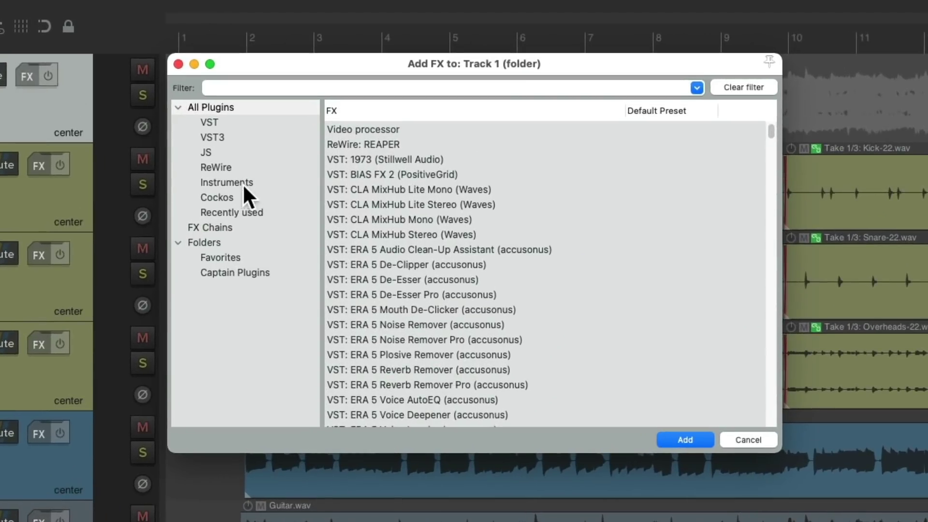
left_click(227, 197)
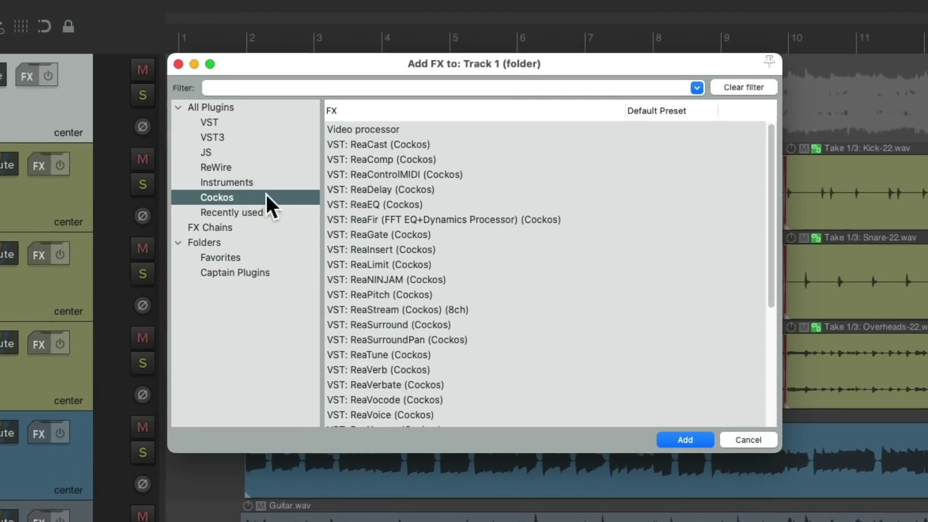
double_click(429, 205)
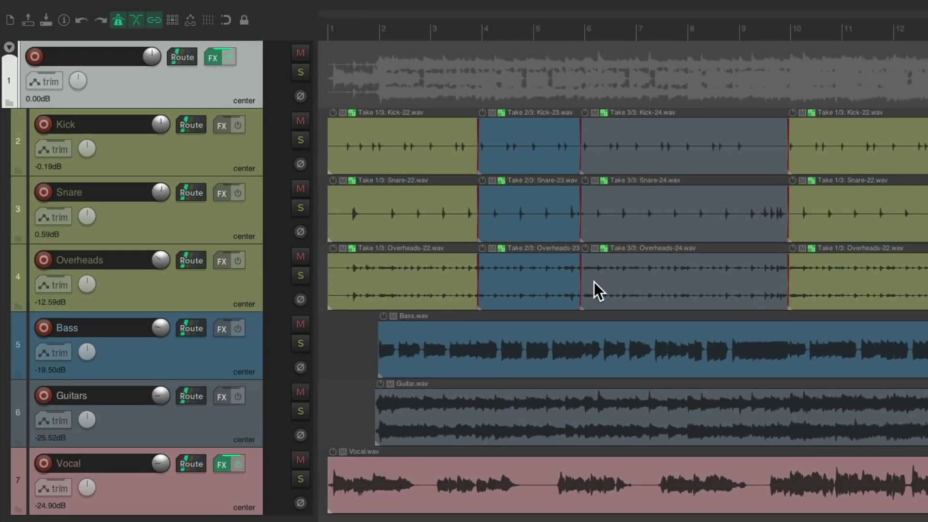
- Add ReaComp to the folder's FX chain after ReaEQ and close the chain
left_click(213, 58)
double_click(185, 154)
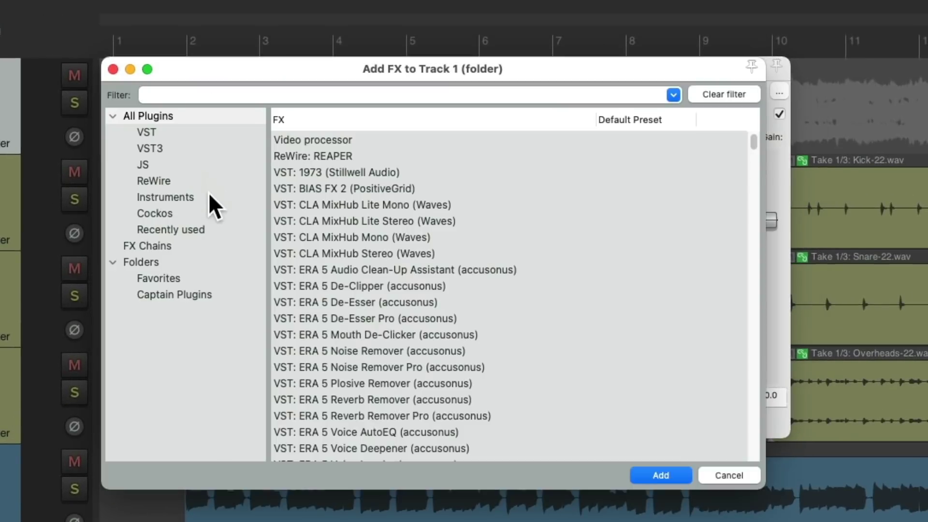
left_click(227, 214)
double_click(377, 177)
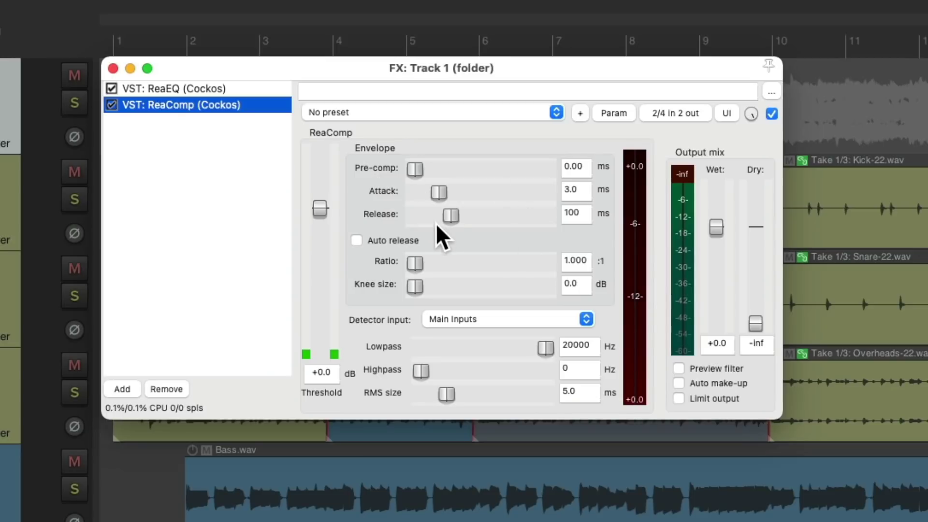
key("Escape")
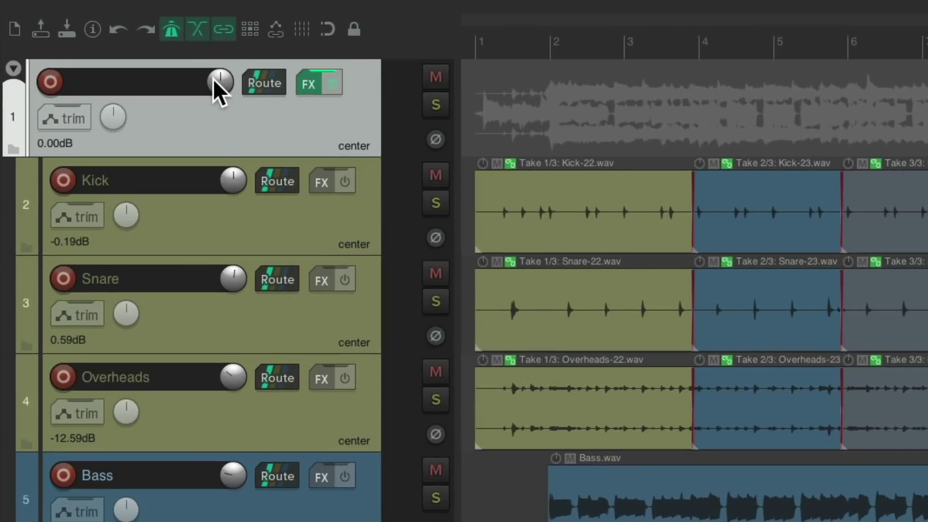
- Set the folder track's volume to 0.54dB and its pan to 32%R
scroll(219, 89, "down", 5)
scroll(220, 89, "up", 6)
scroll(113, 121, "up", 8)
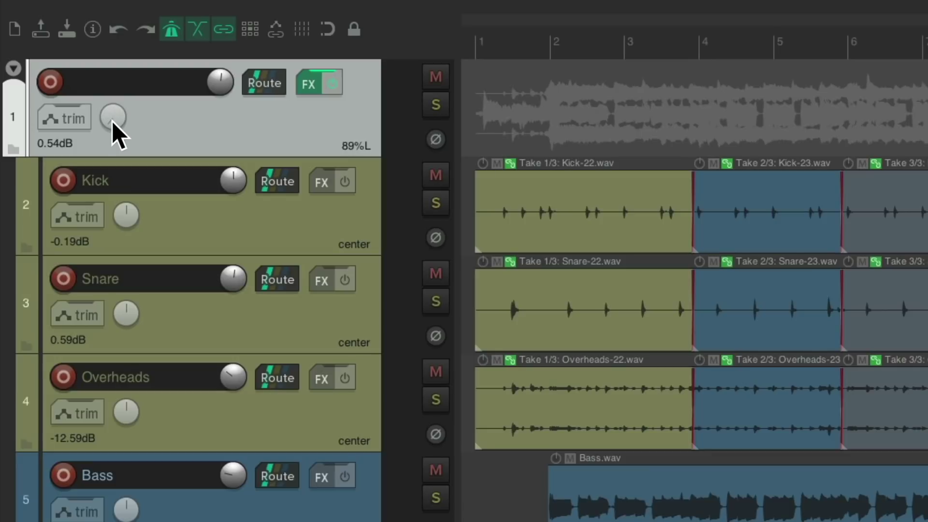
- End the folder after Overheads, leaving Bass, Guitars and Vocal outside it
left_click(48, 120)
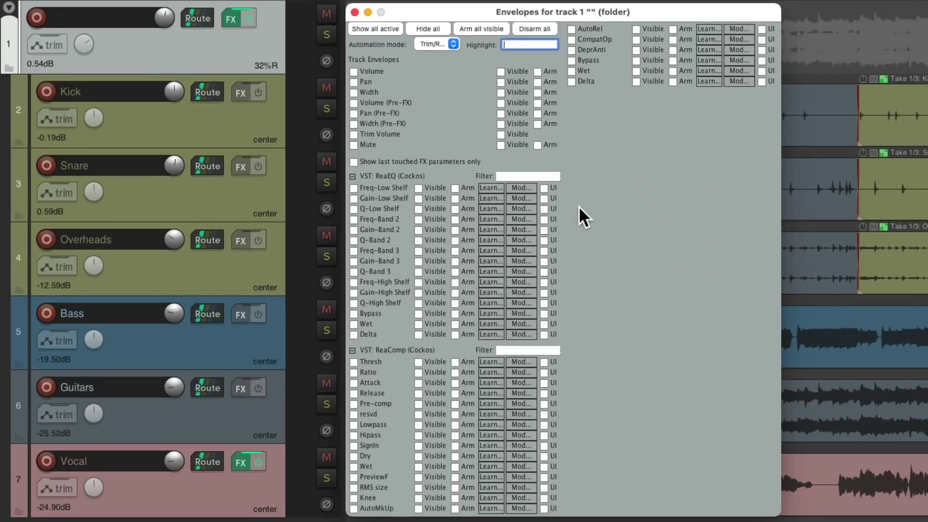
left_click(354, 12)
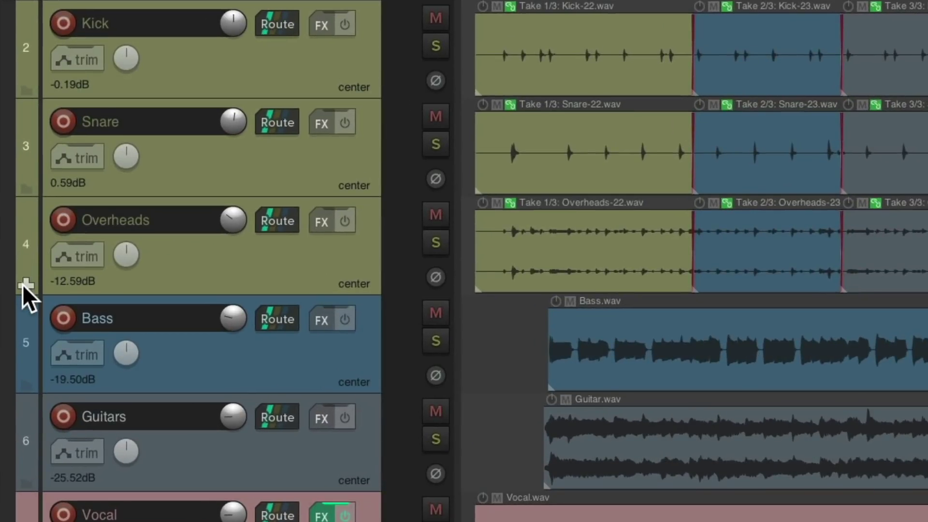
left_click(26, 286)
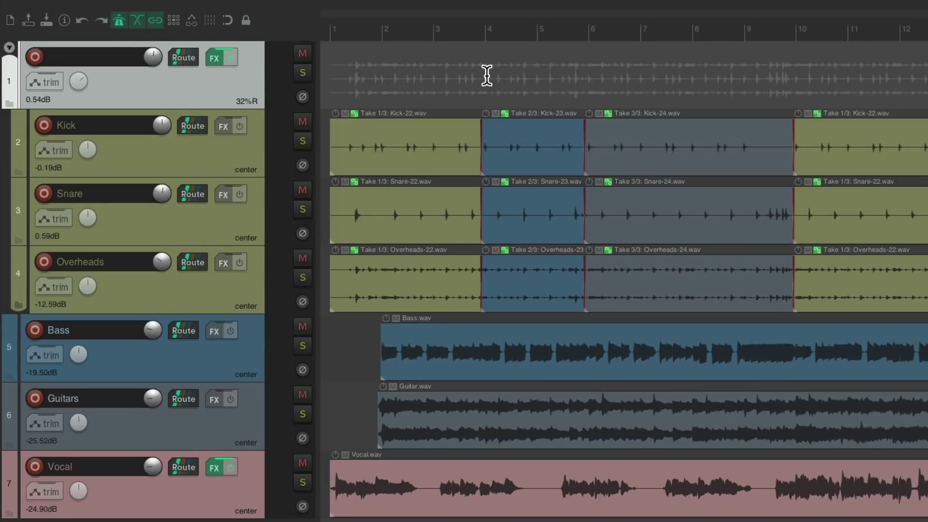
- Review the ReaEQ and ReaComp settings in the drum folder's FX chain
left_click(217, 58)
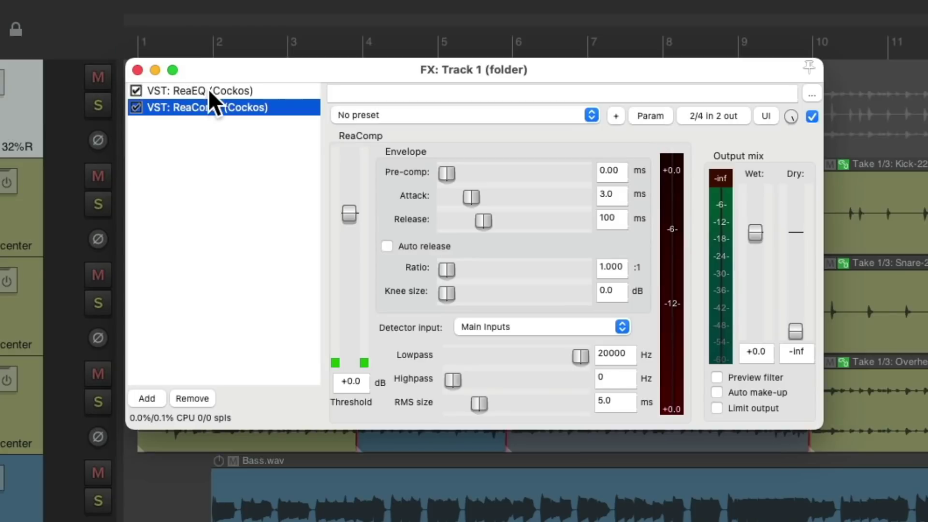
left_click(207, 89)
left_click(247, 107)
left_click(137, 69)
- Toggle the drum folder's mute and solo, then set it to -3.43dB and 20%R pan
left_click(95, 71)
left_click(95, 71)
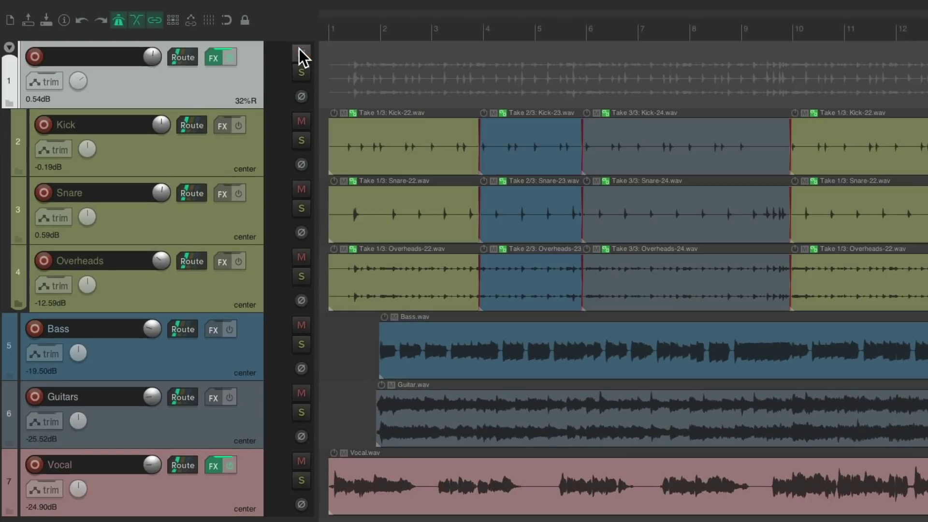
left_click(300, 70)
left_click(300, 71)
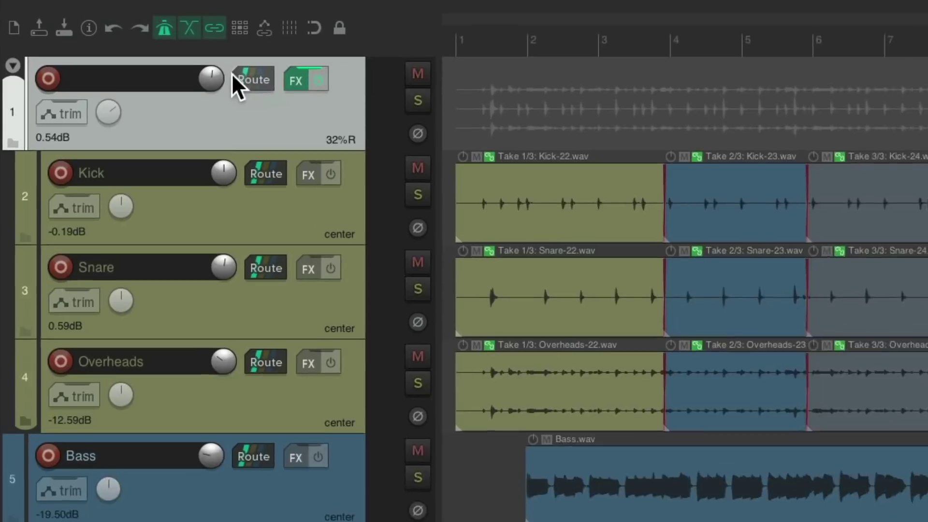
scroll(211, 79, "down", 4)
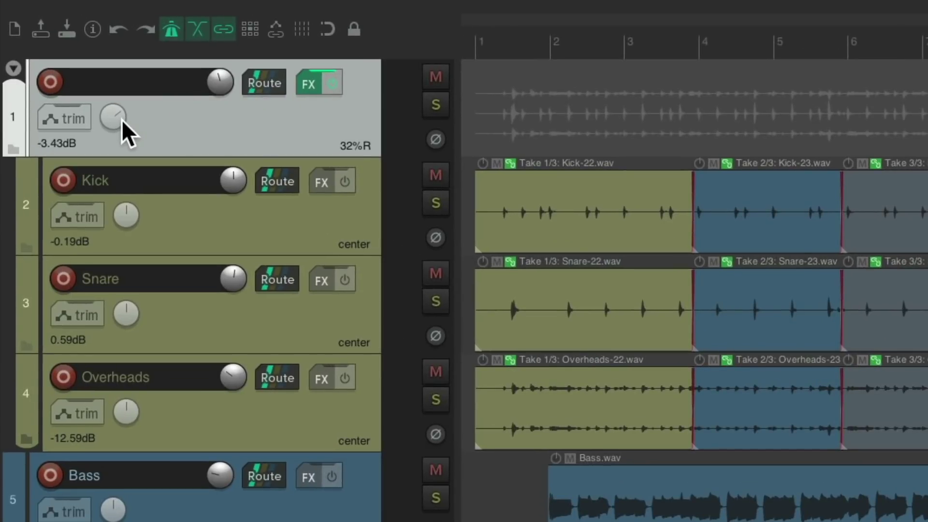
scroll(113, 121, "down", 4)
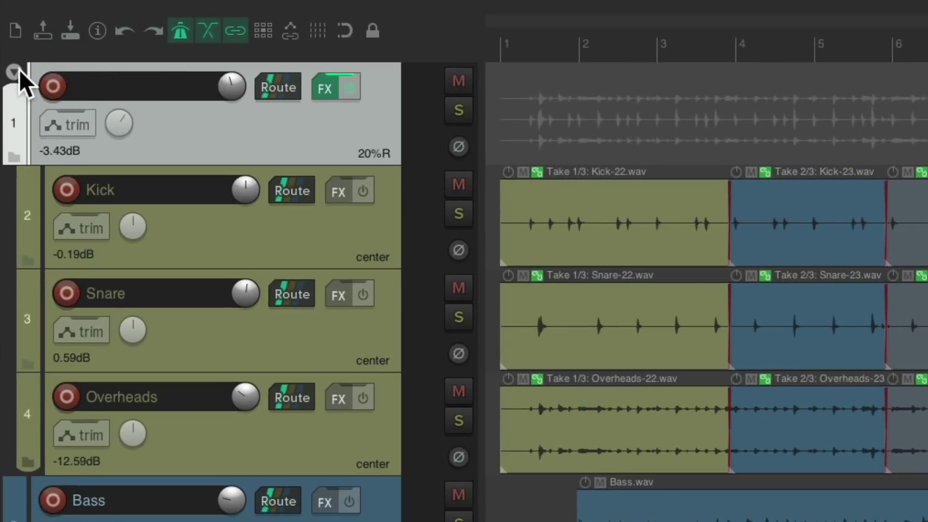
left_click(14, 72)
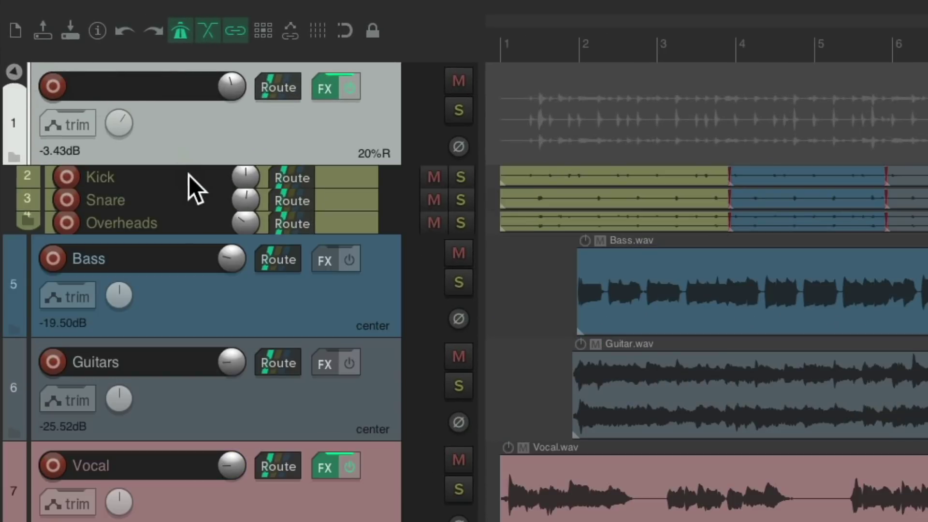
left_click(13, 72)
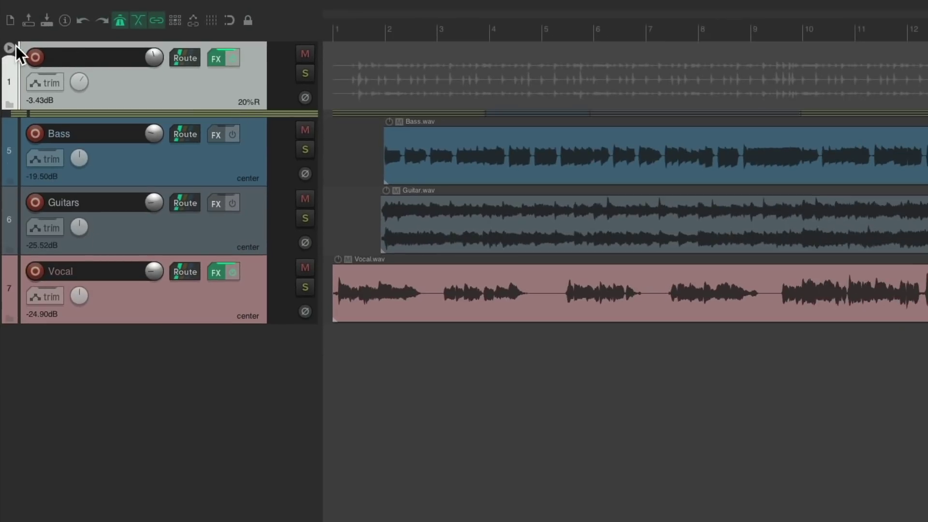
left_click(10, 47)
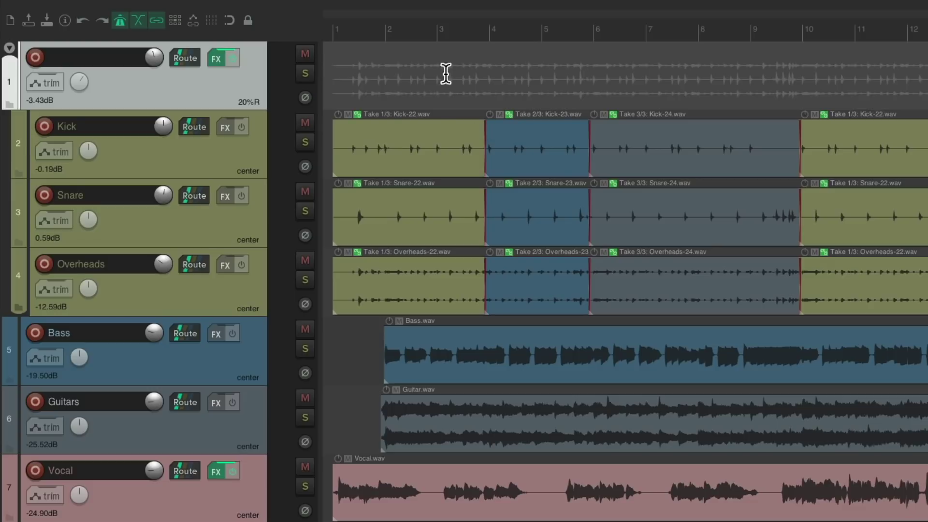
left_click(11, 47)
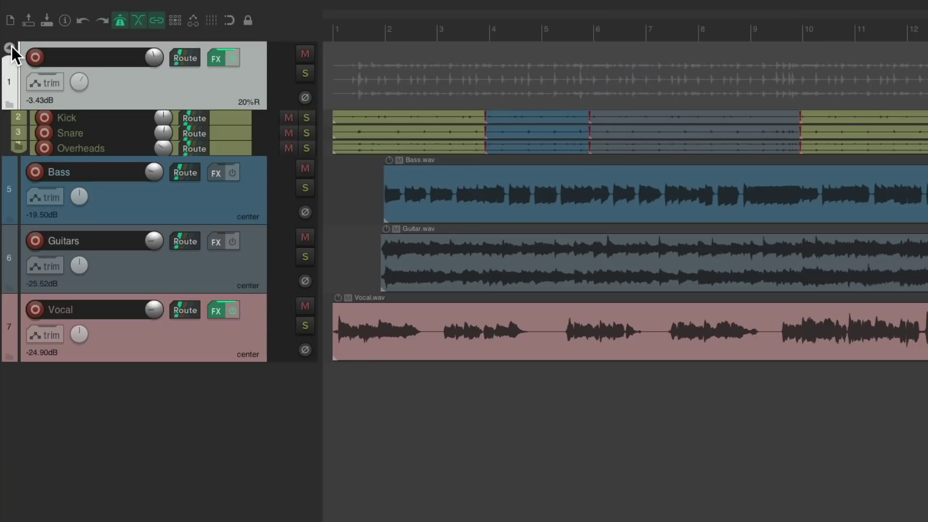
left_click(12, 46)
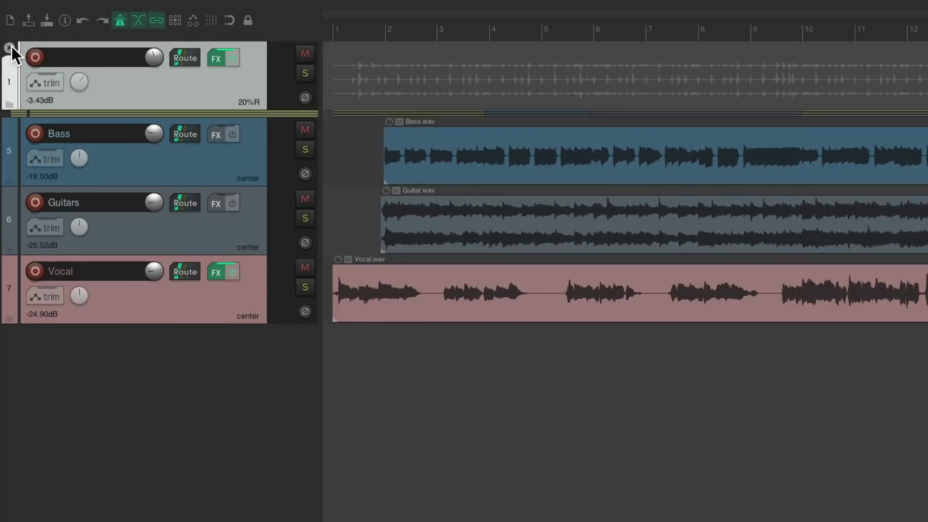
left_click(12, 46)
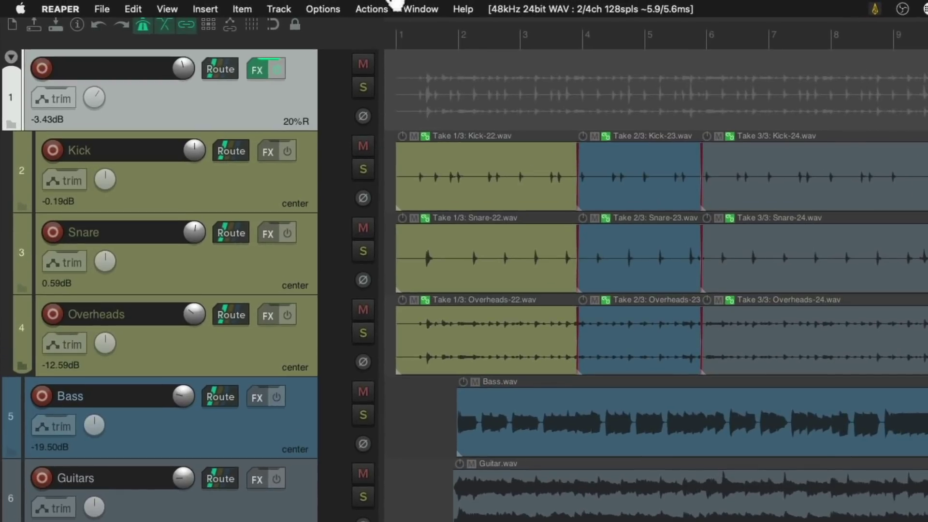
left_click(310, 4)
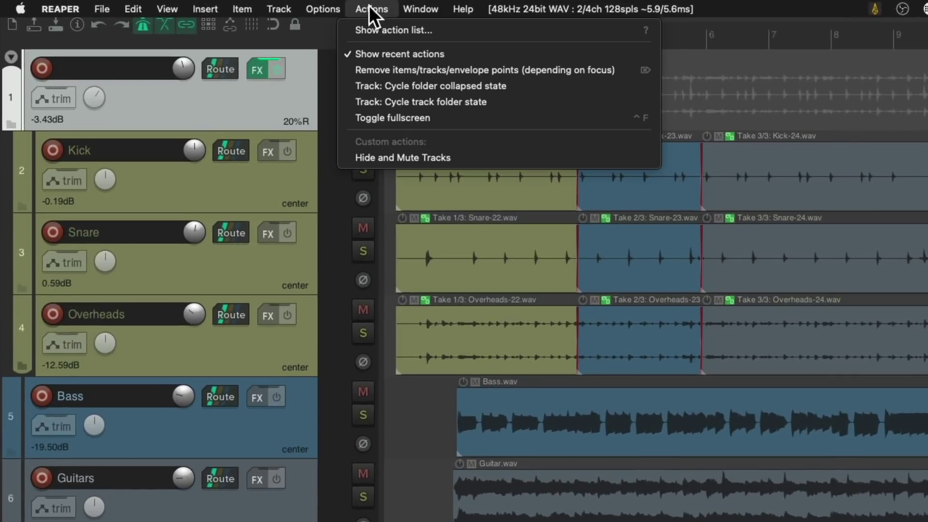
- Filter the Actions list for 'folder' and select 'Track: Cycle track folder state'
left_click(341, 33)
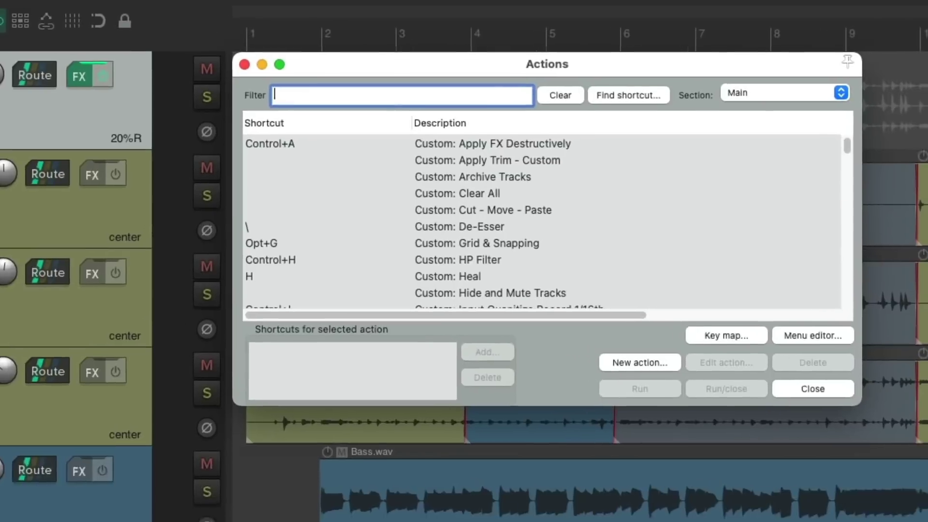
type("folder")
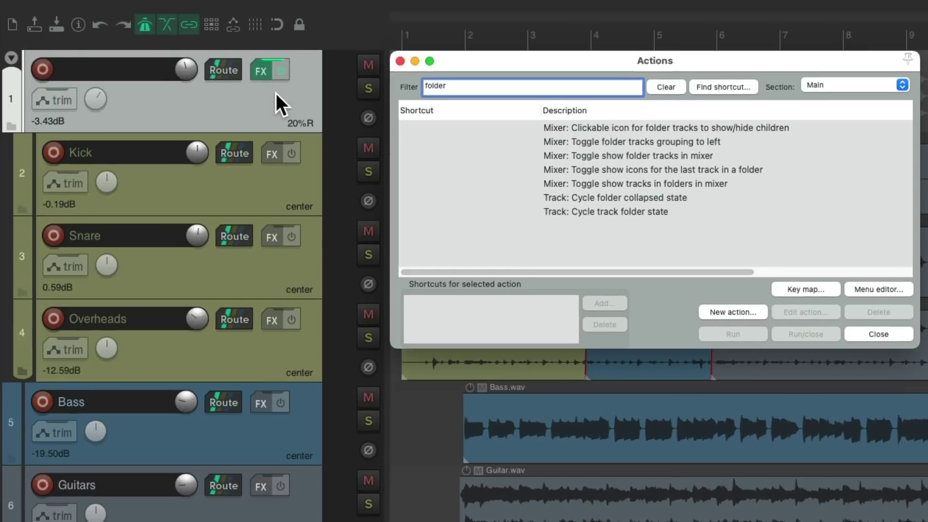
left_click(677, 211)
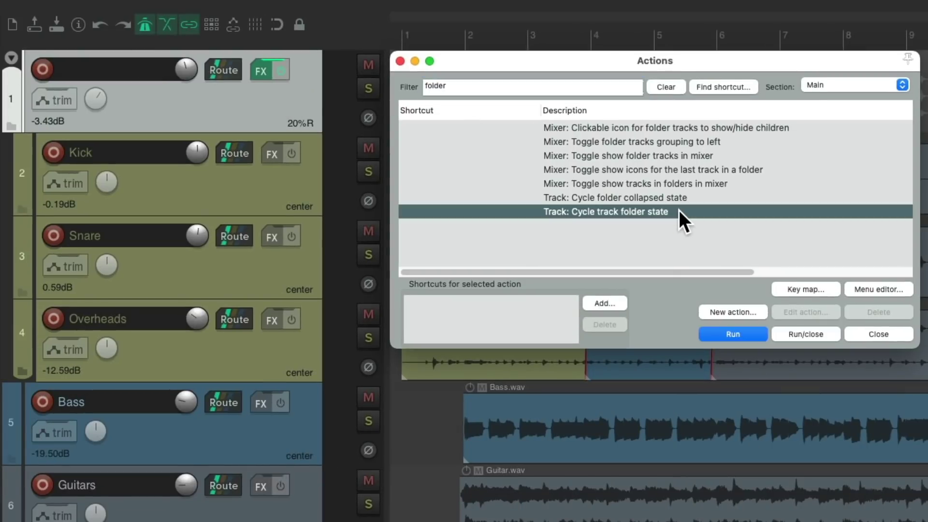
- Run the folder-state action four times, moving the drums out of and back under track 1
left_click(743, 333)
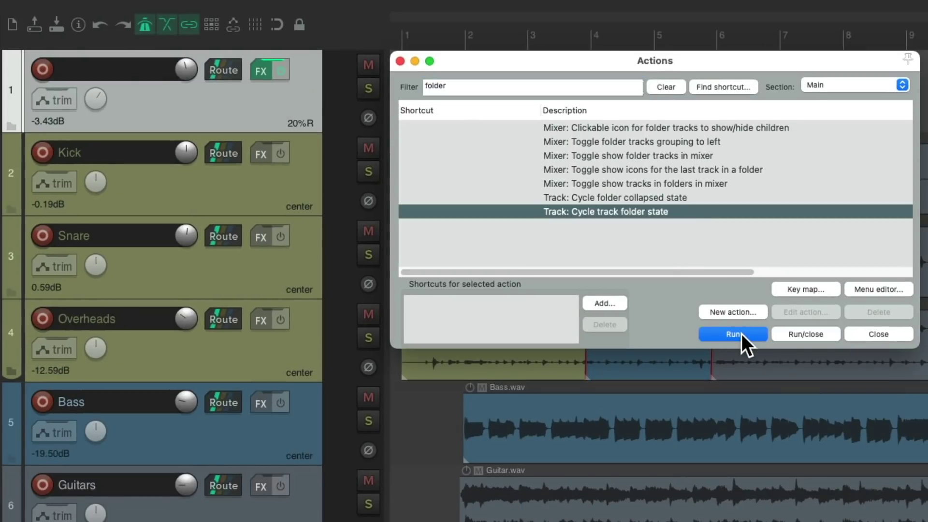
left_click(741, 334)
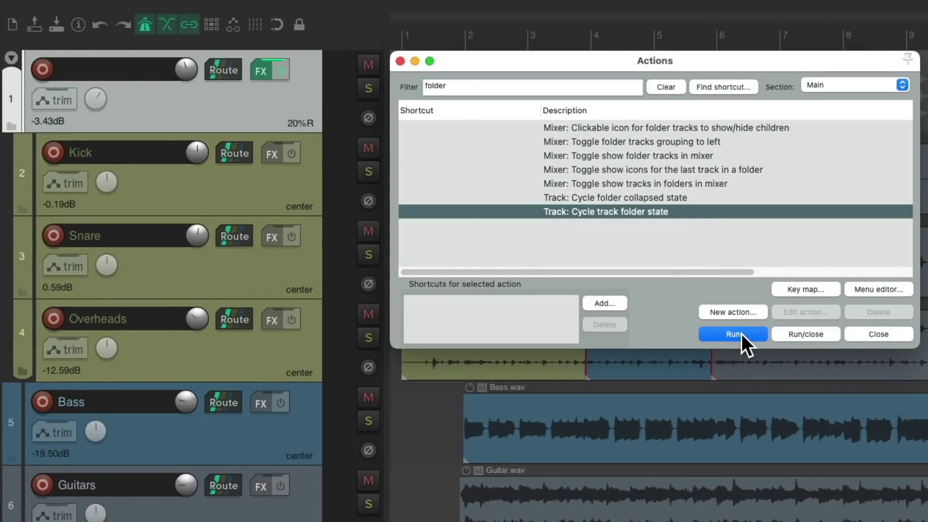
left_click(741, 334)
left_click(741, 333)
left_click(729, 194)
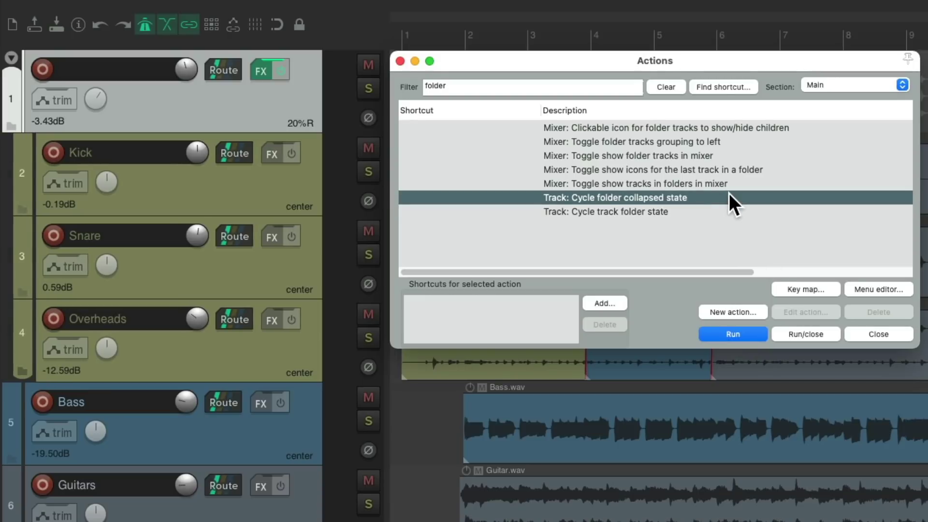
- Cycle the drum folder through compact, hidden and expanded states, then close the Actions list
left_click(734, 335)
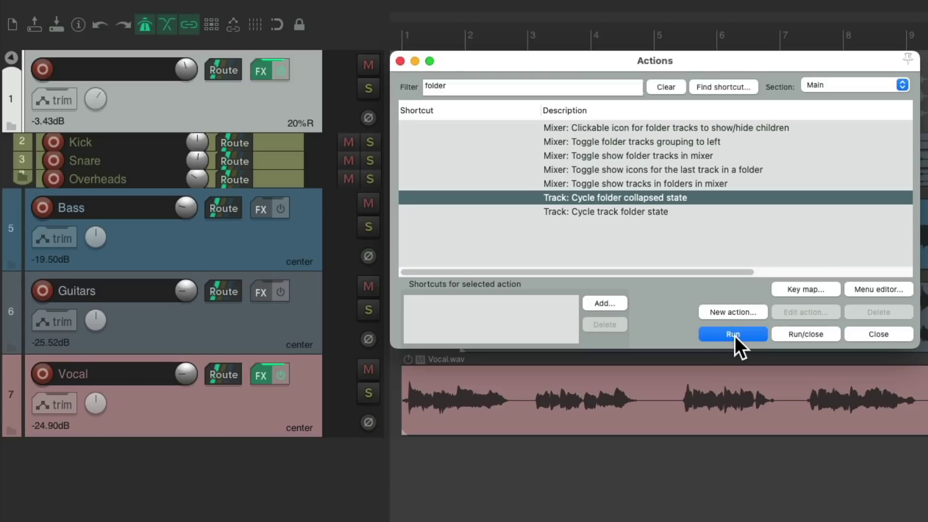
left_click(735, 335)
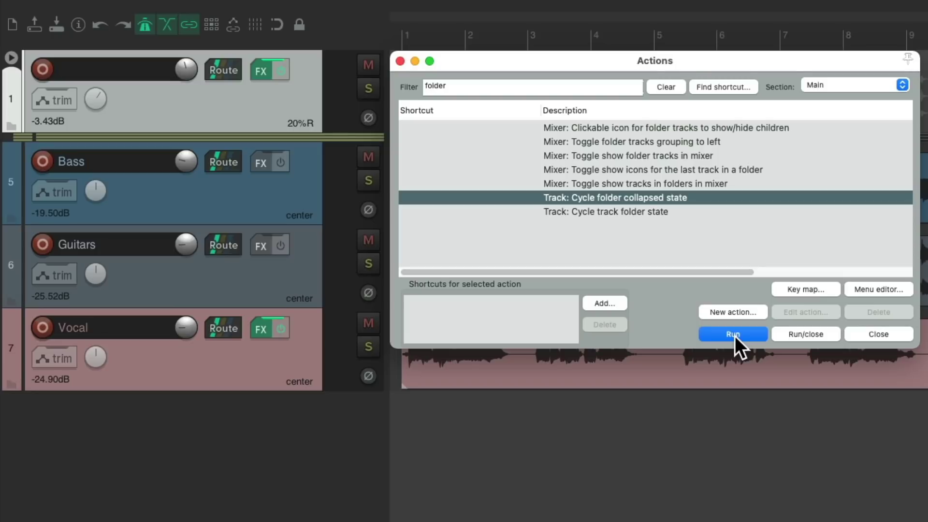
left_click(735, 335)
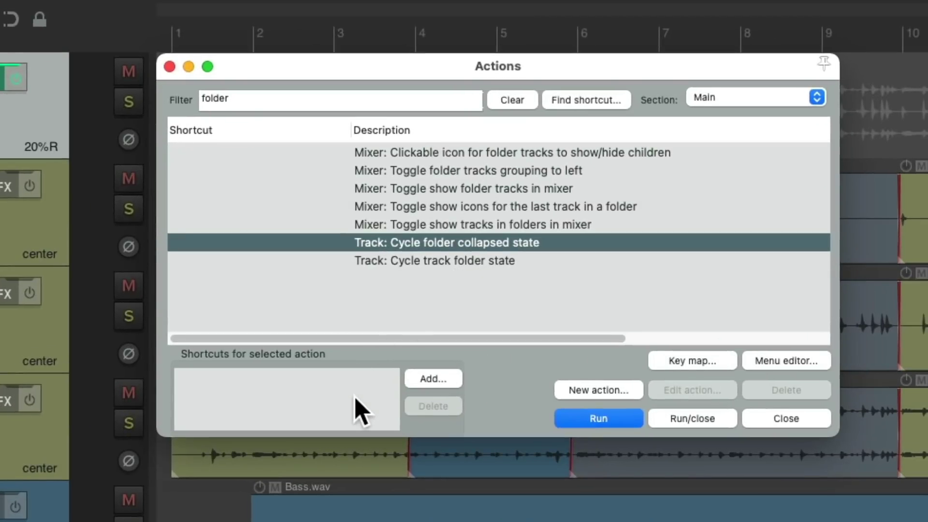
left_click(169, 66)
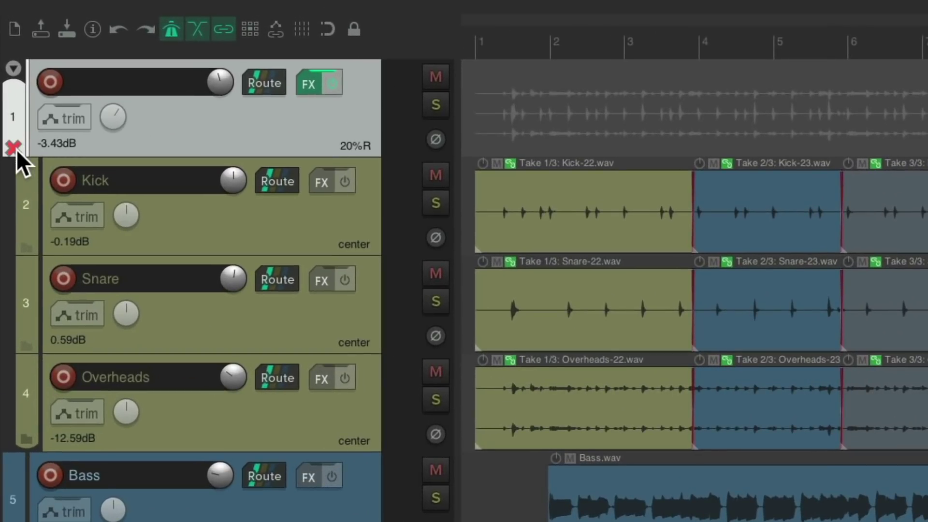
- Remove track 1's folder status and delete that empty track so Kick becomes track 1
left_click(16, 149)
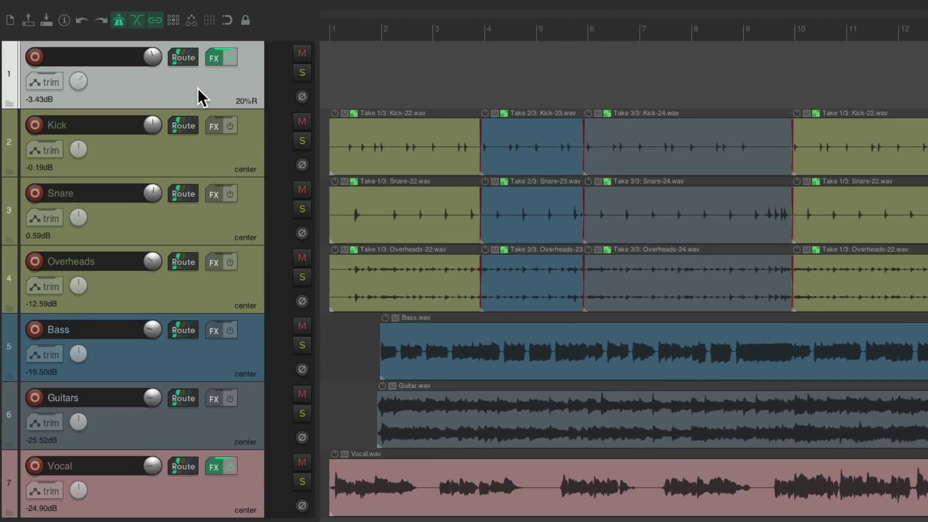
key("Delete")
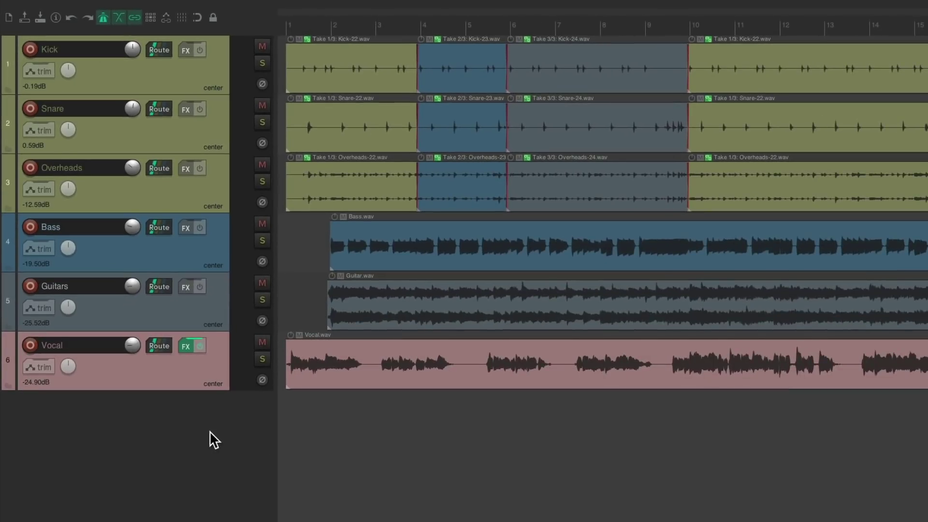
- Insert two empty tracks below Vocal and select them both
double_click(168, 430)
double_click(203, 493)
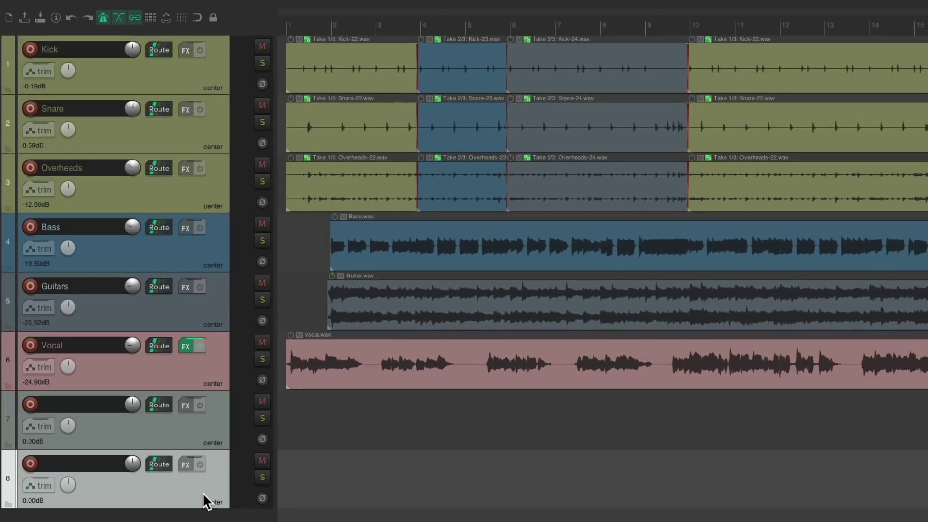
left_click(187, 441, "shift")
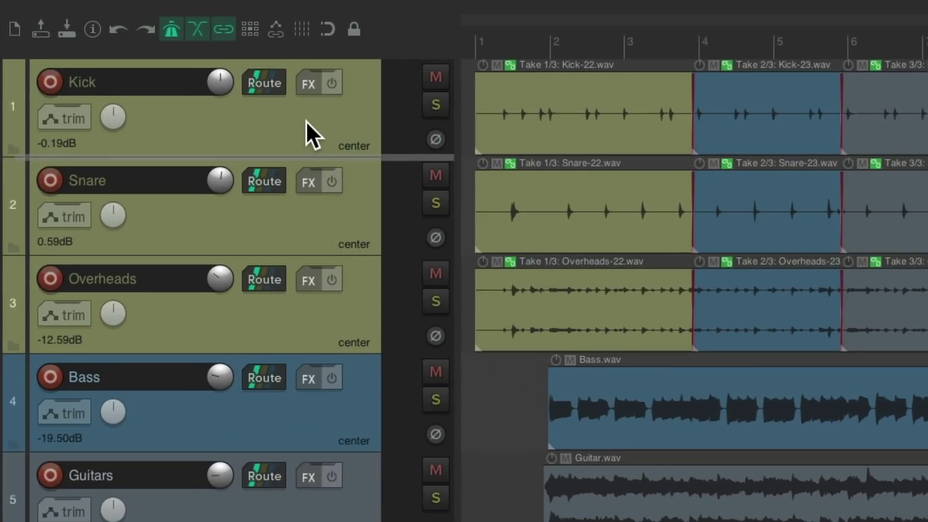
key("ctrl+t")
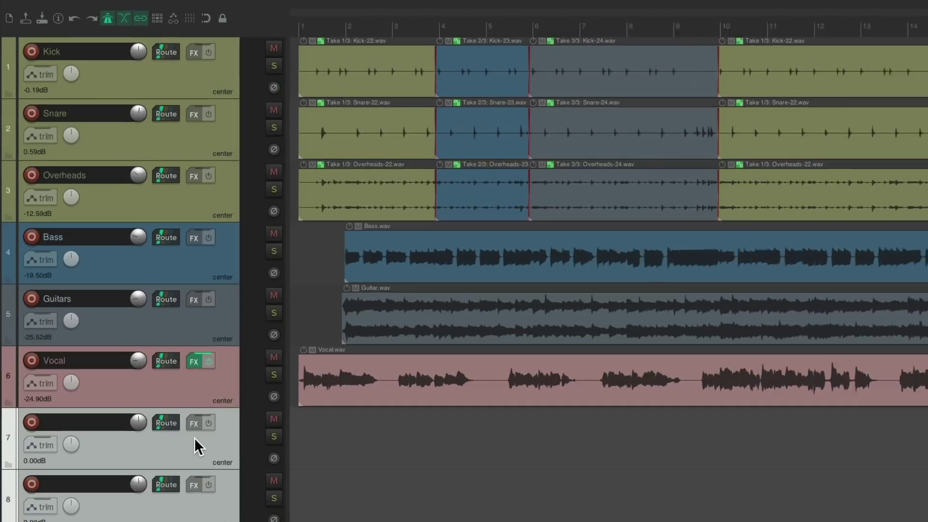
- Drag the two selected empty tracks up to the insertion line between Kick and Snare
left_click_drag(195, 447, 191, 109)
mouse_move(297, 163)
left_mouse_down()
mouse_move(295, 139)
mouse_move(299, 146)
left_mouse_up()
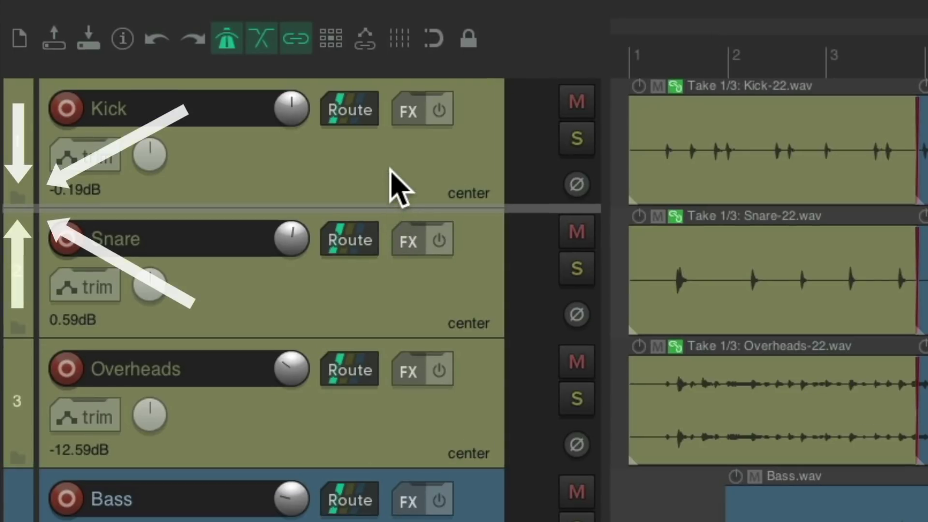
left_click_drag(394, 192, 388, 156)
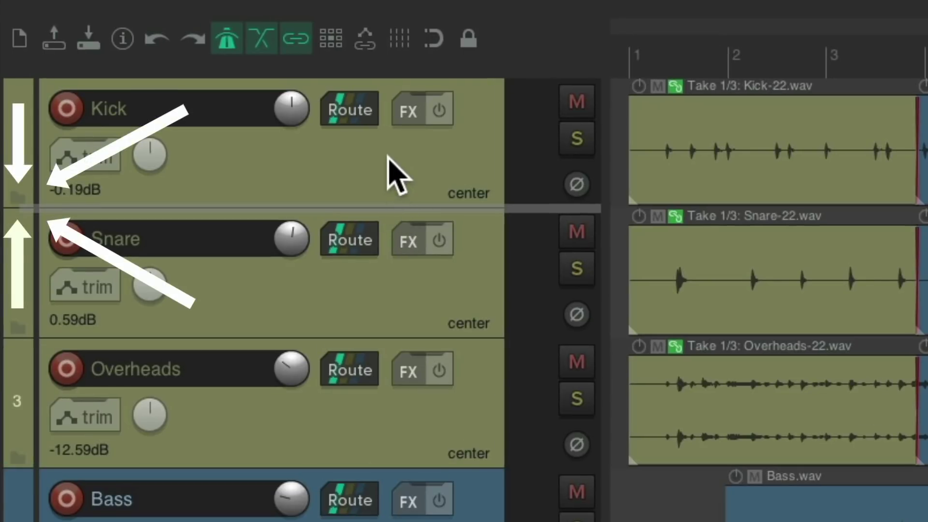
left_click_drag(388, 156, 390, 175)
left_click_drag(389, 174, 386, 157)
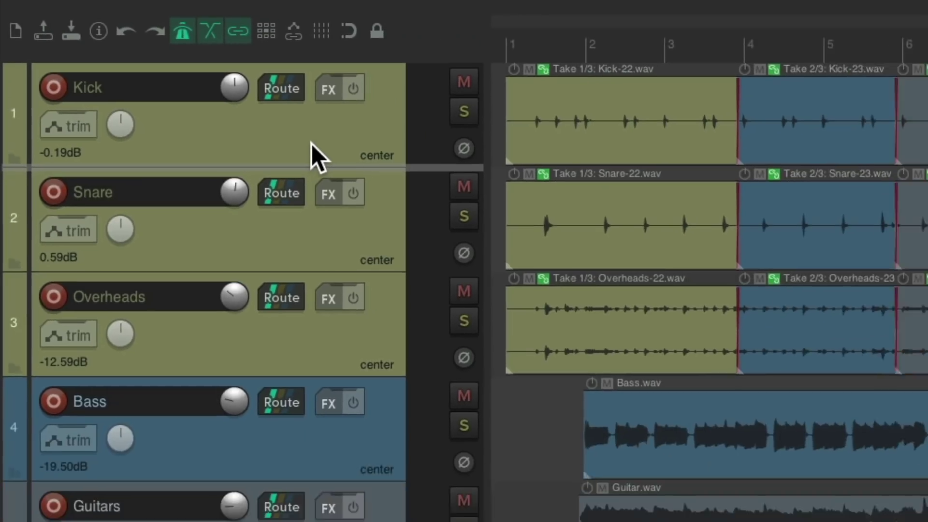
key("ctrl+t")
key("ctrl+t")
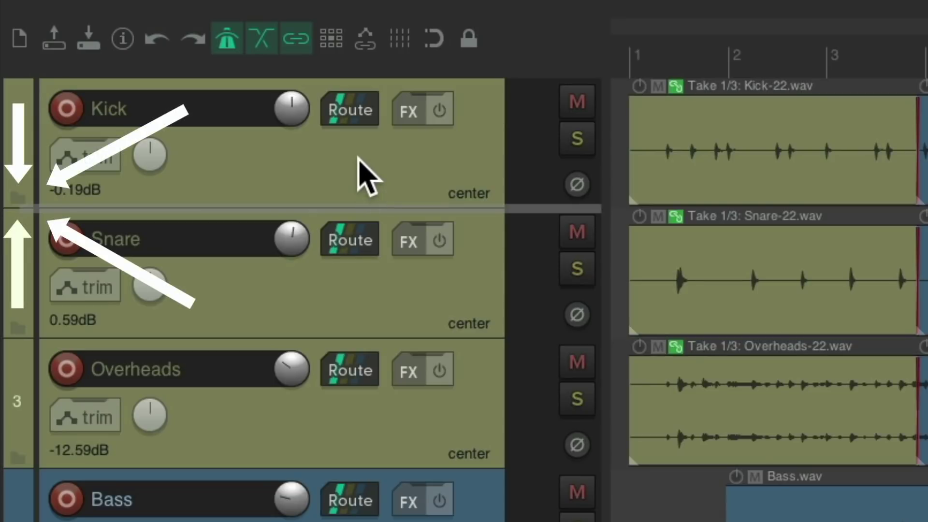
key("ctrl+t")
key("ctrl+t")
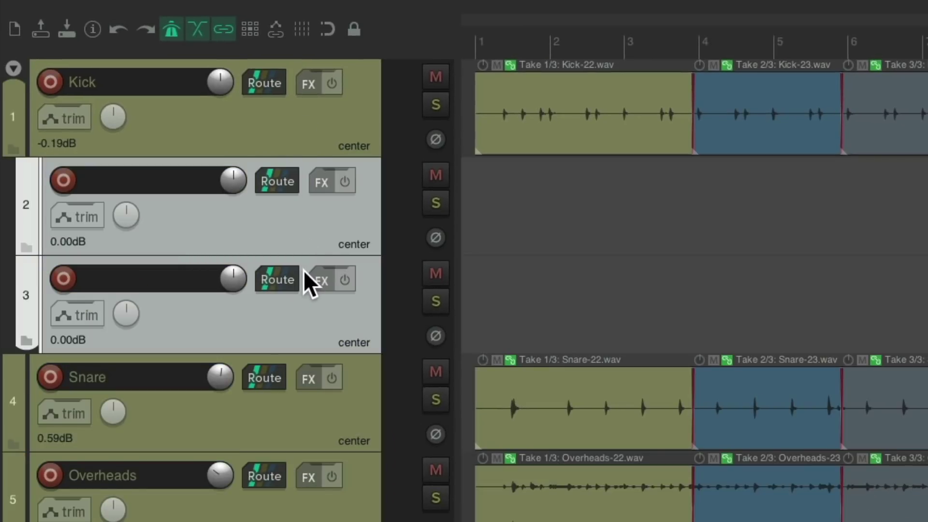
left_click(13, 149)
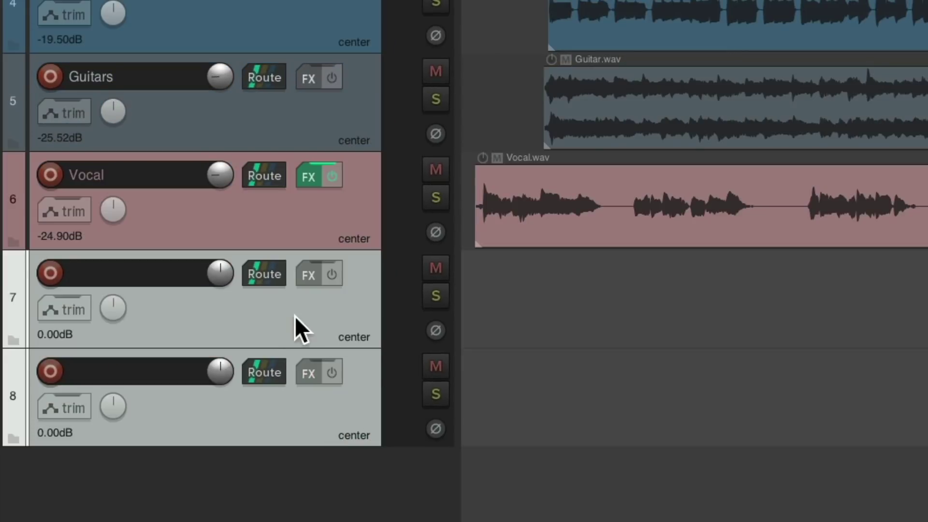
- Drag the two empty tracks up among the drums and nest them inside Snare as tracks 3 and 4
left_click_drag(294, 319, 290, 242)
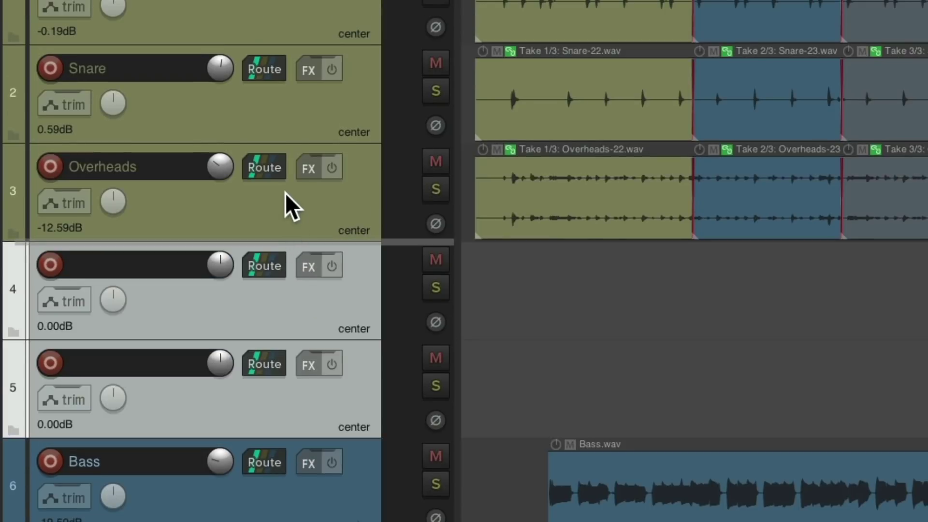
left_click_drag(290, 207, 290, 145)
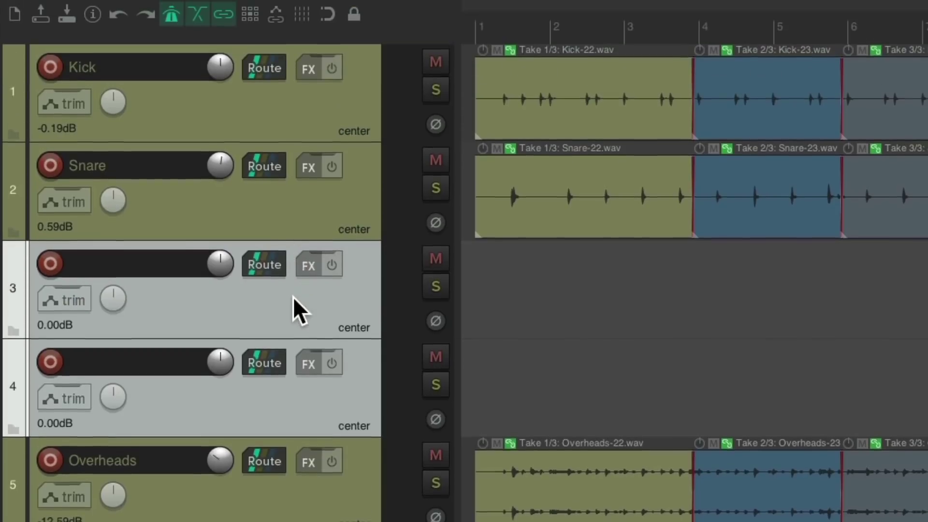
left_click_drag(297, 199, 288, 62)
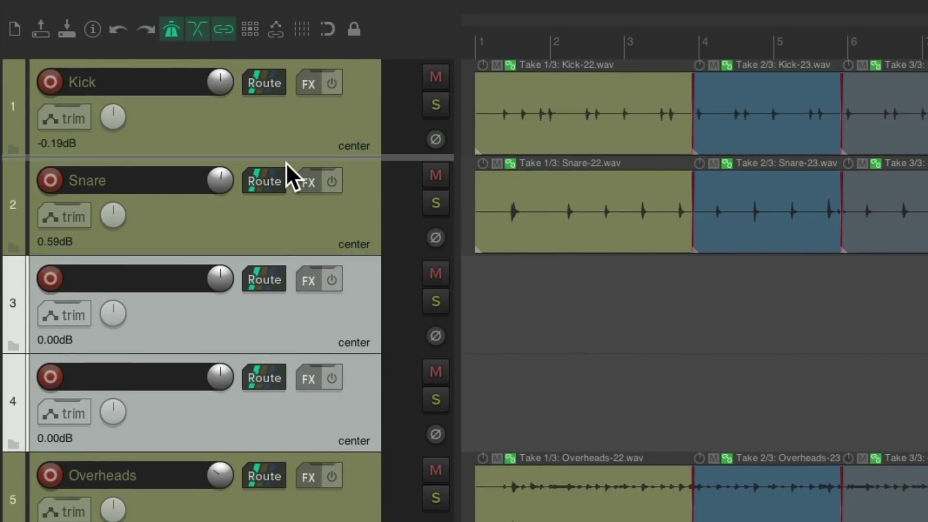
left_click_drag(285, 163, 306, 186)
left_click_drag(279, 161, 279, 160)
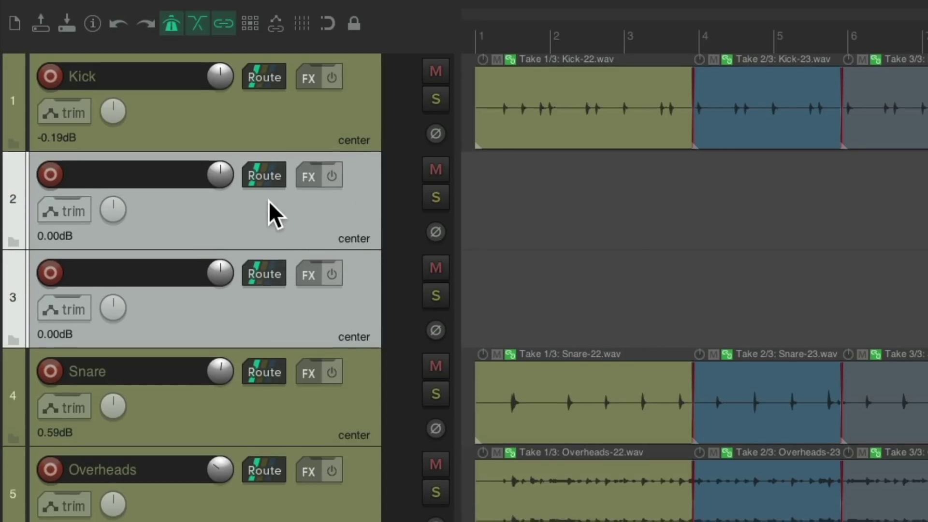
scroll(260, 335, "down", 3)
left_click_drag(269, 201, 250, 332)
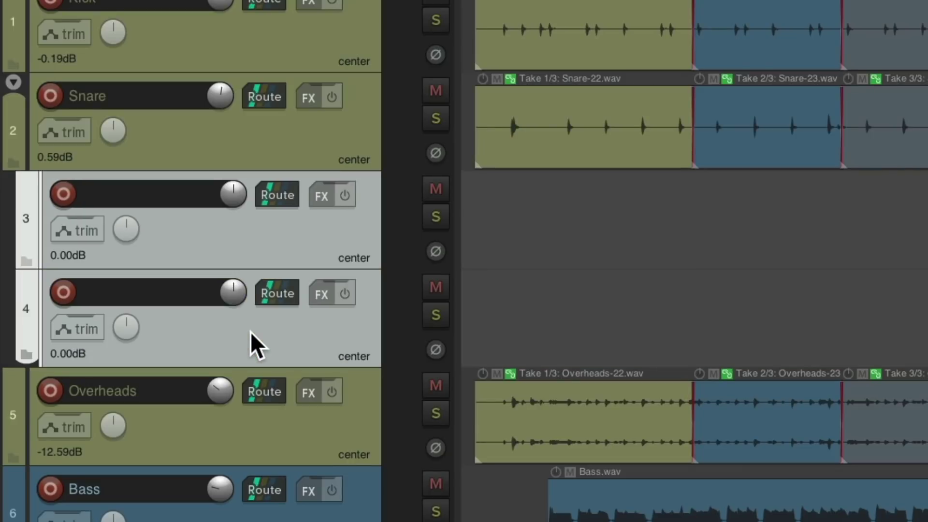